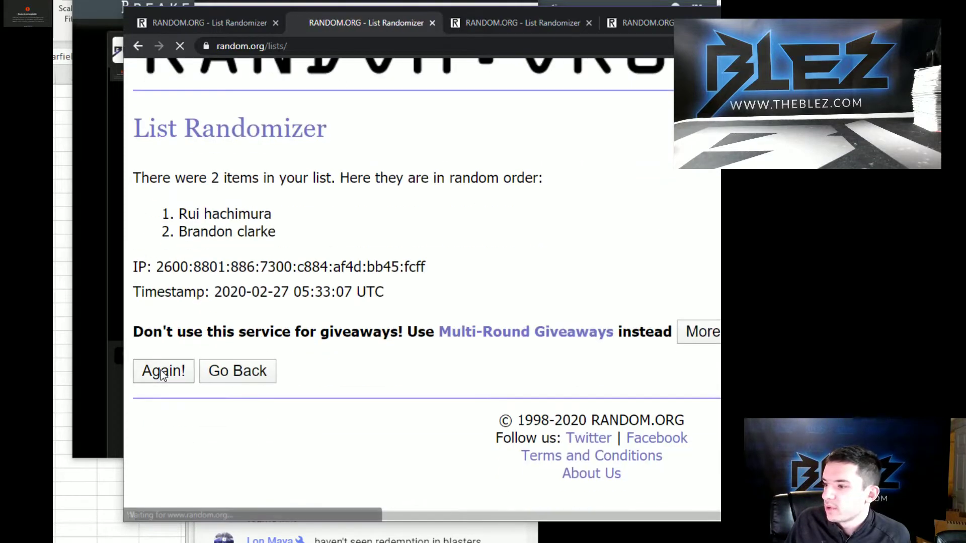
# Reshuffle the first two-name list nine more times with Again!
pyautogui.click(161, 371)
pyautogui.click(163, 372)
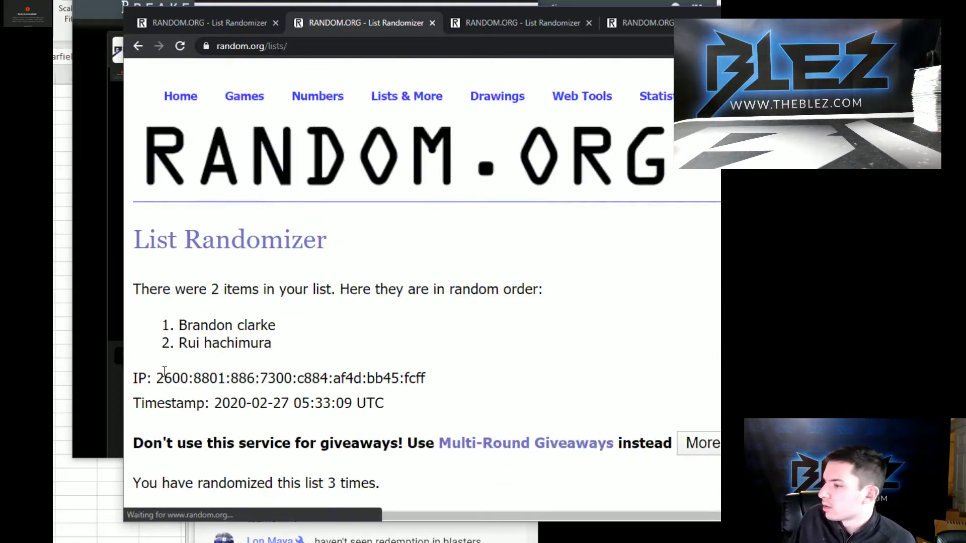
pyautogui.click(162, 371)
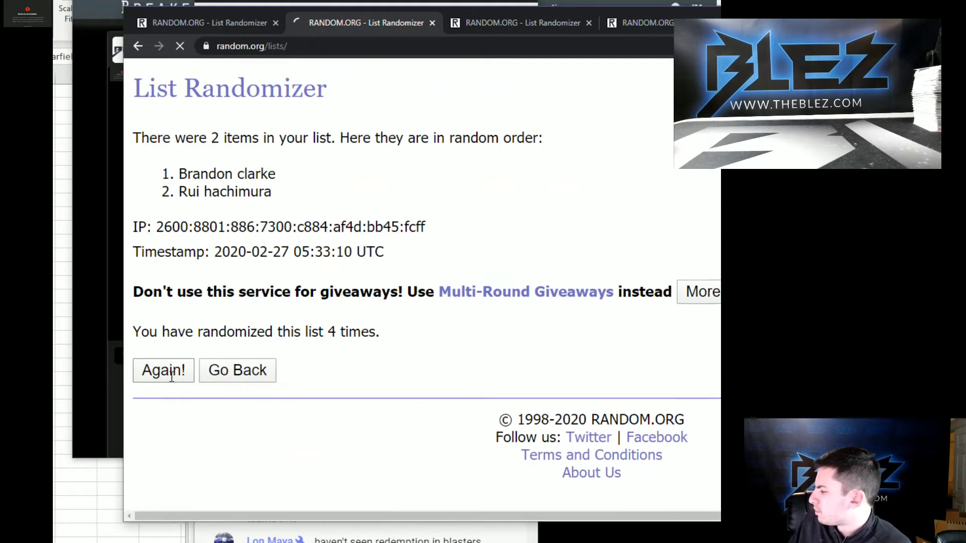
pyautogui.click(172, 371)
pyautogui.click(174, 379)
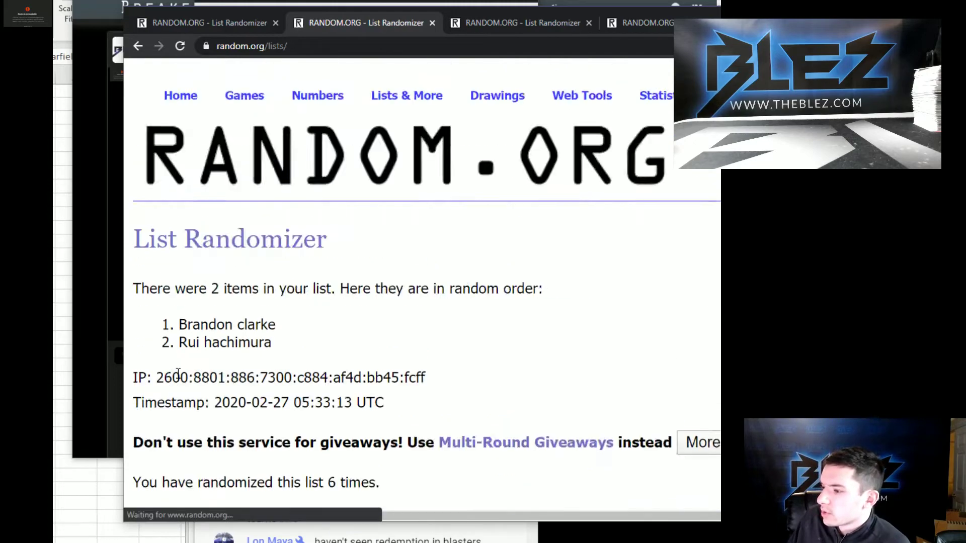
pyautogui.click(178, 373)
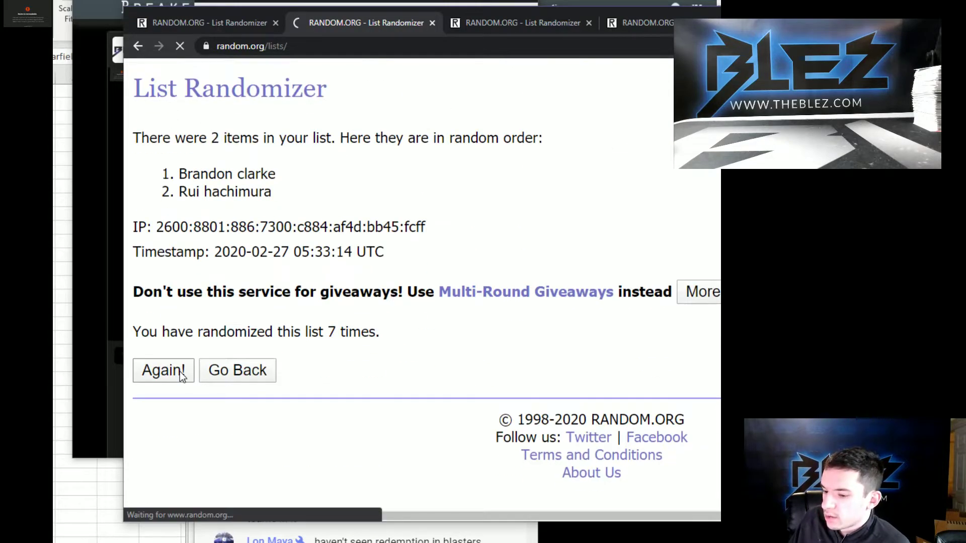
pyautogui.click(180, 372)
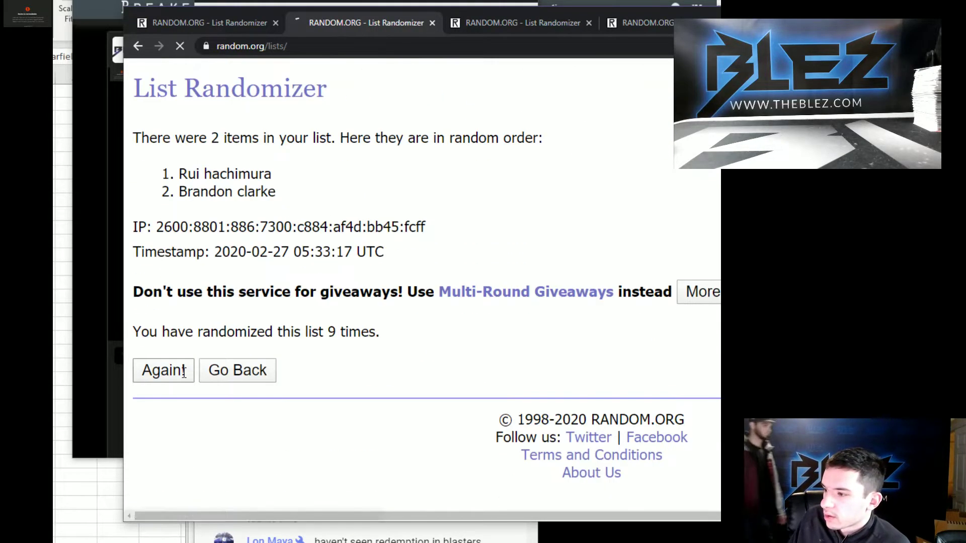
pyautogui.click(181, 373)
pyautogui.click(180, 373)
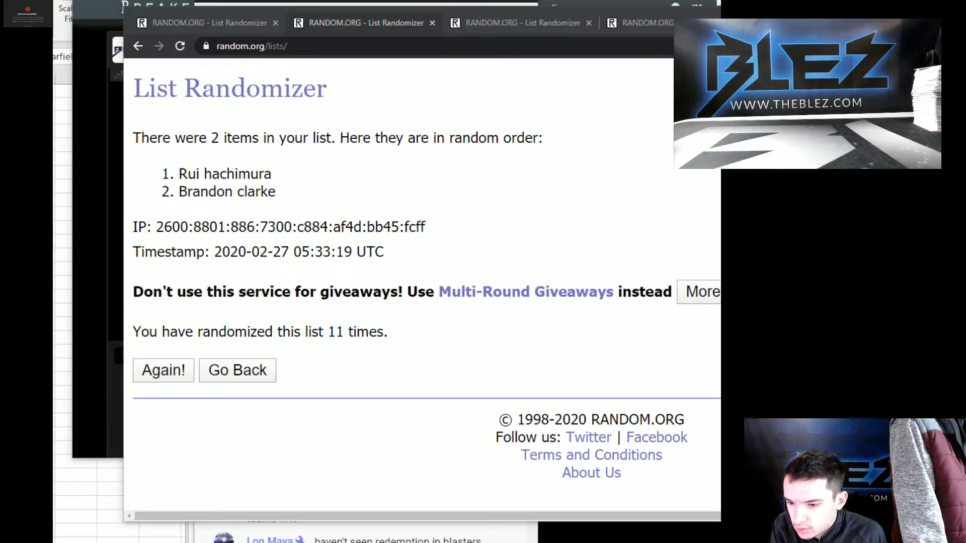
# On the other List Randomizer page, randomize the second two-name list until it reaches 10 shuffles.
pyautogui.click(228, 27)
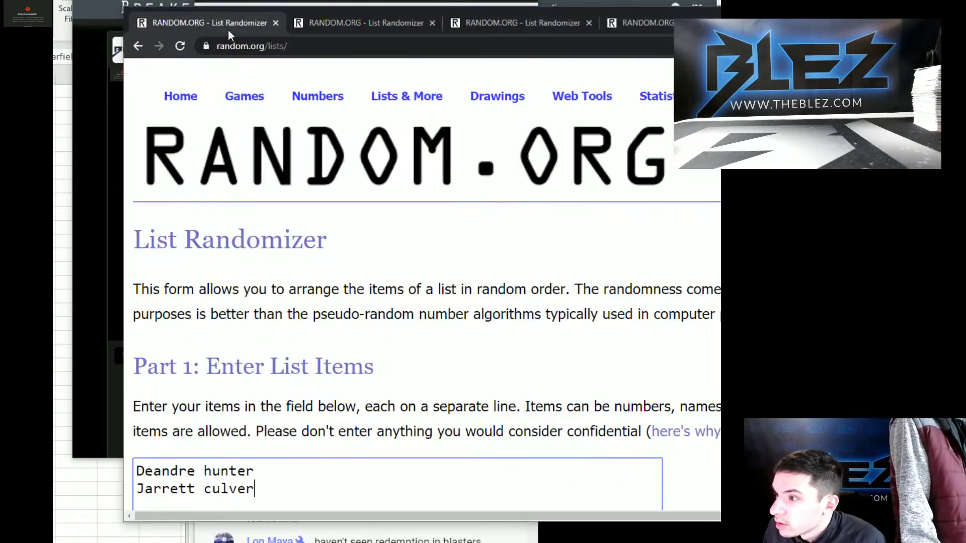
pyautogui.scroll(-6, 186, 372)
pyautogui.click(186, 373)
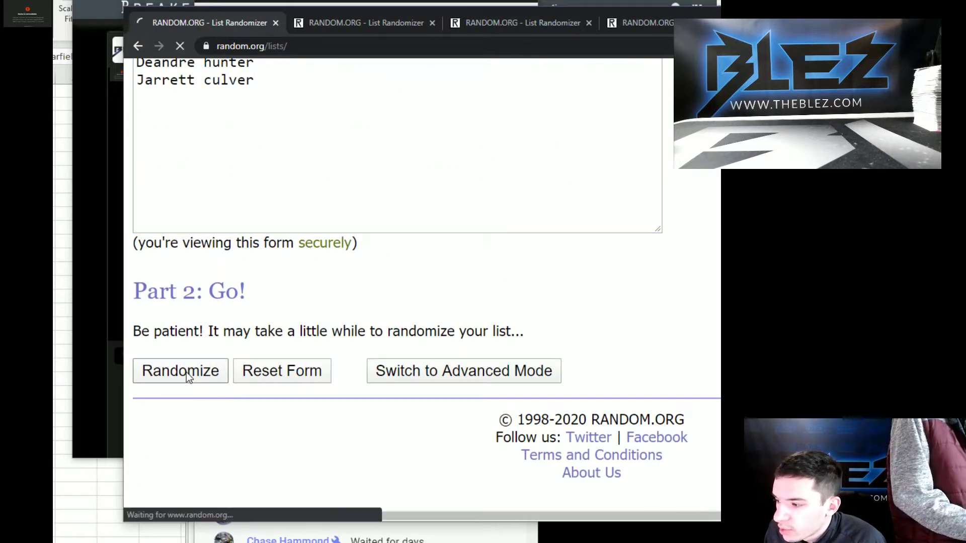
pyautogui.click(185, 370)
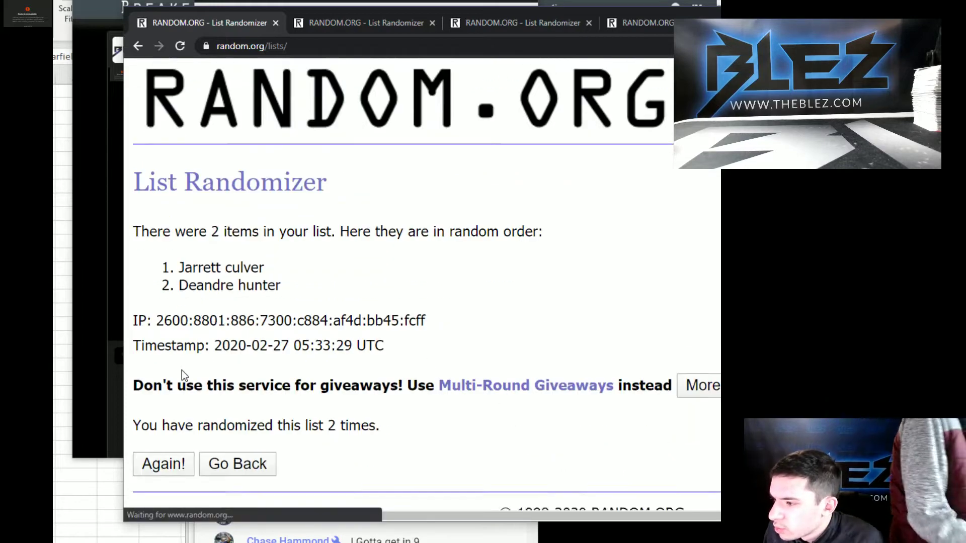
pyautogui.click(183, 371)
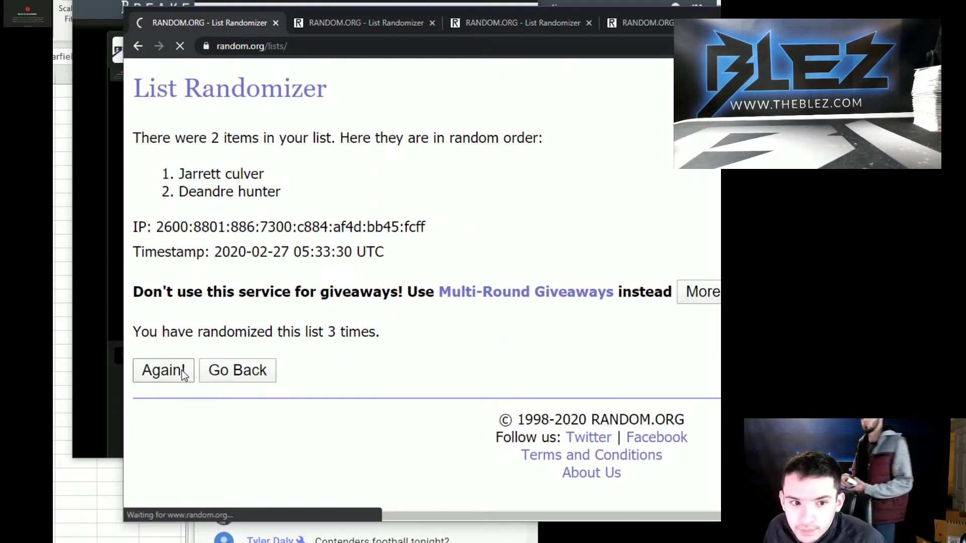
pyautogui.click(182, 371)
pyautogui.click(183, 374)
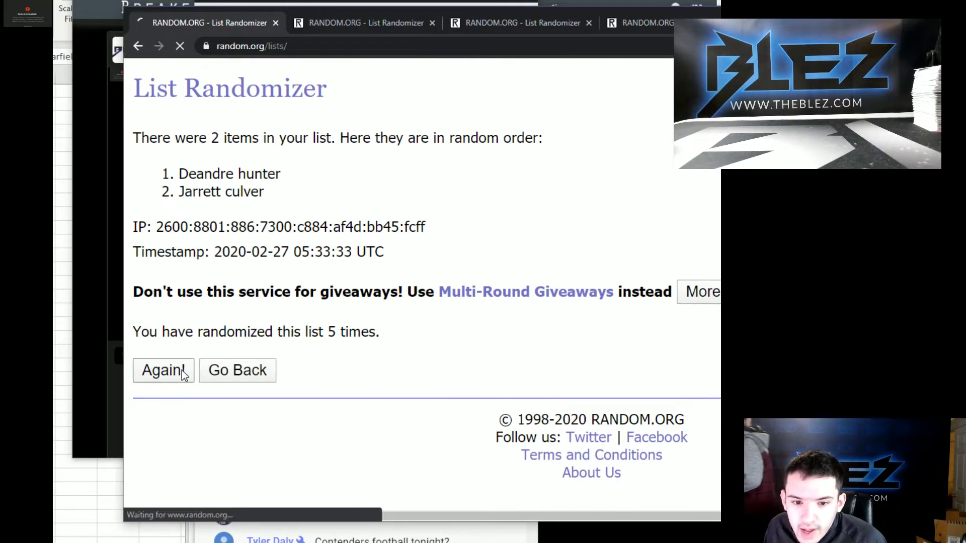
pyautogui.click(184, 373)
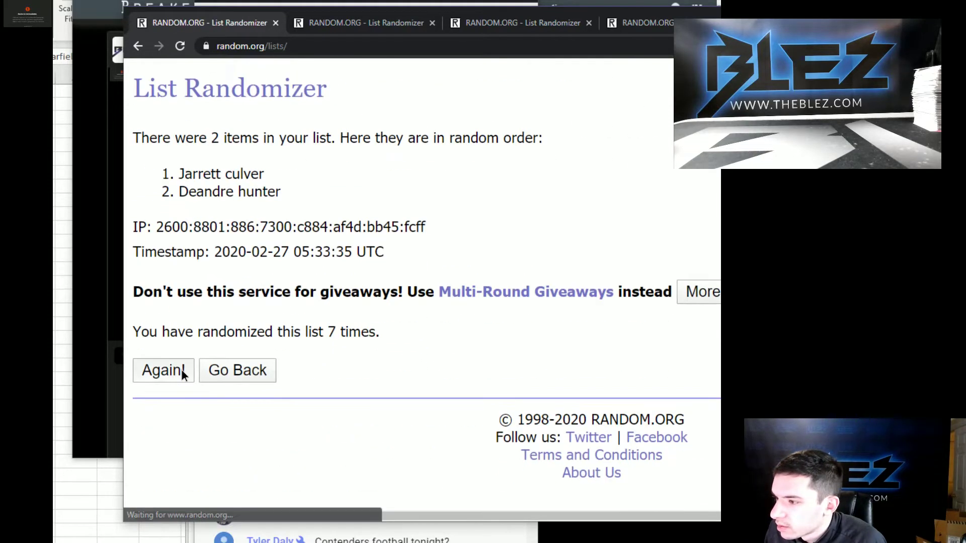
pyautogui.click(183, 373)
pyautogui.click(183, 374)
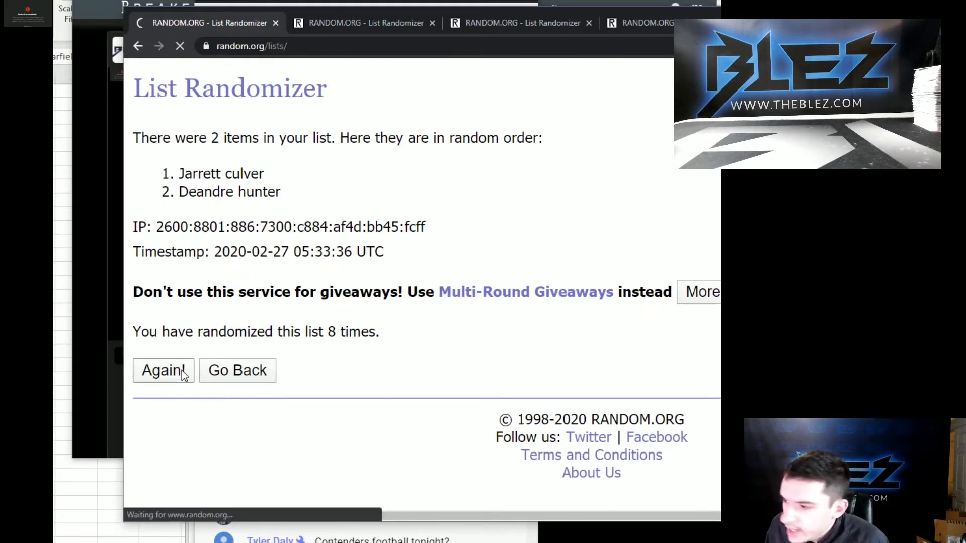
pyautogui.click(183, 374)
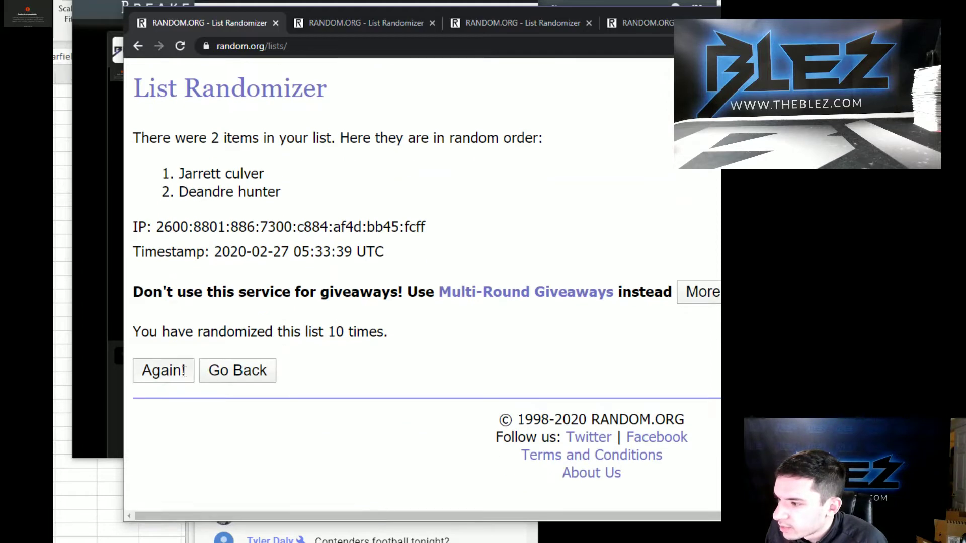
pyautogui.click(184, 372)
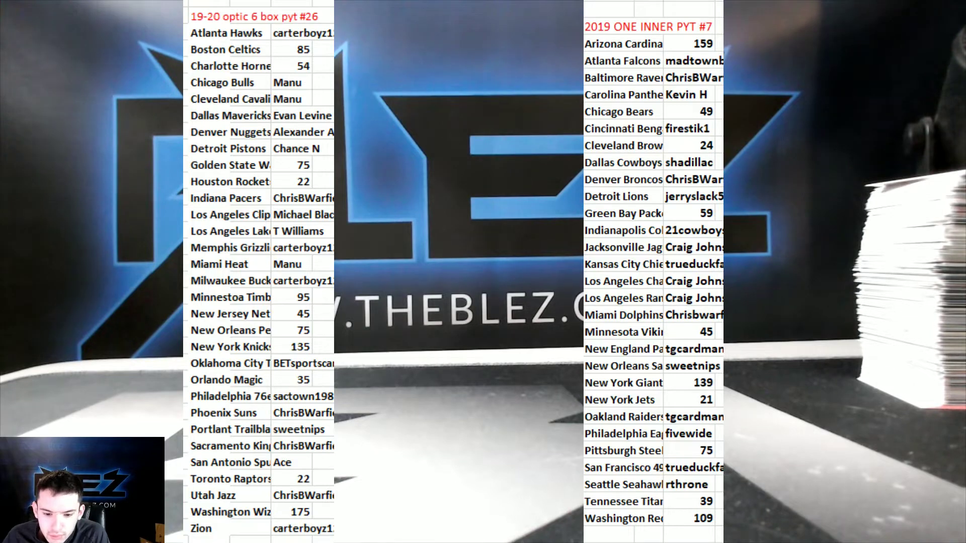
# Overwrite the Charlotte Hornets and Tennessee Titans spot numbers with each buyer's username.
pyautogui.click(298, 64)
pyautogui.write('carp')
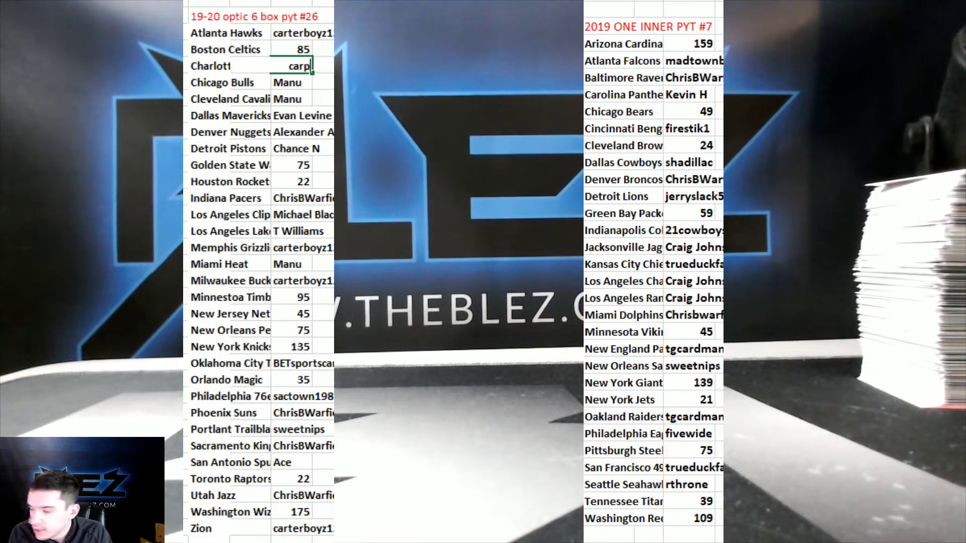
pyautogui.write('ark03')
pyautogui.press('Return')
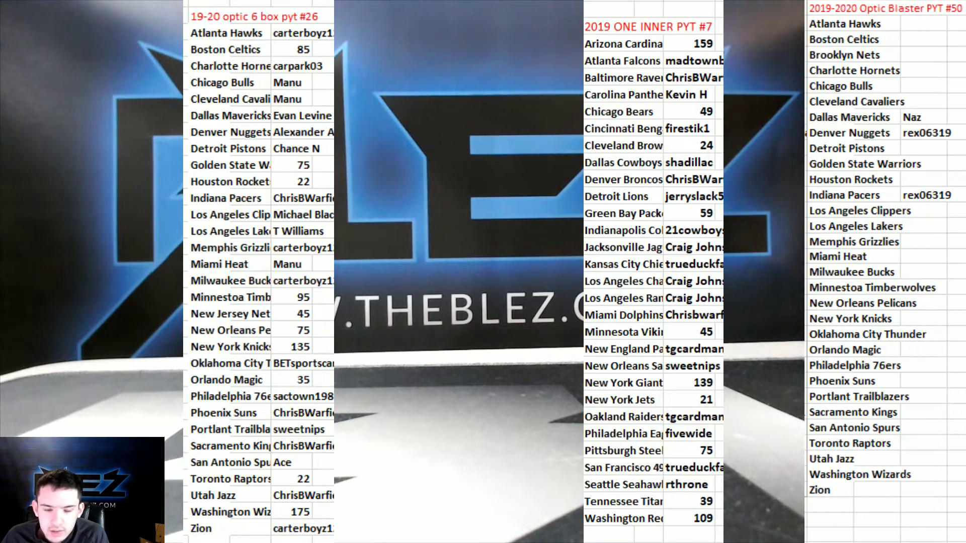
pyautogui.click(693, 497)
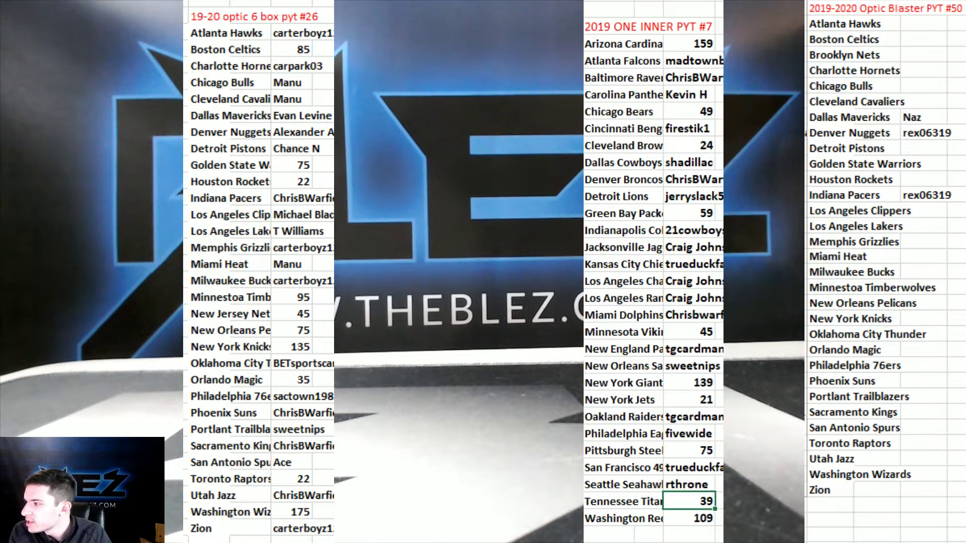
pyautogui.write('sithsan')
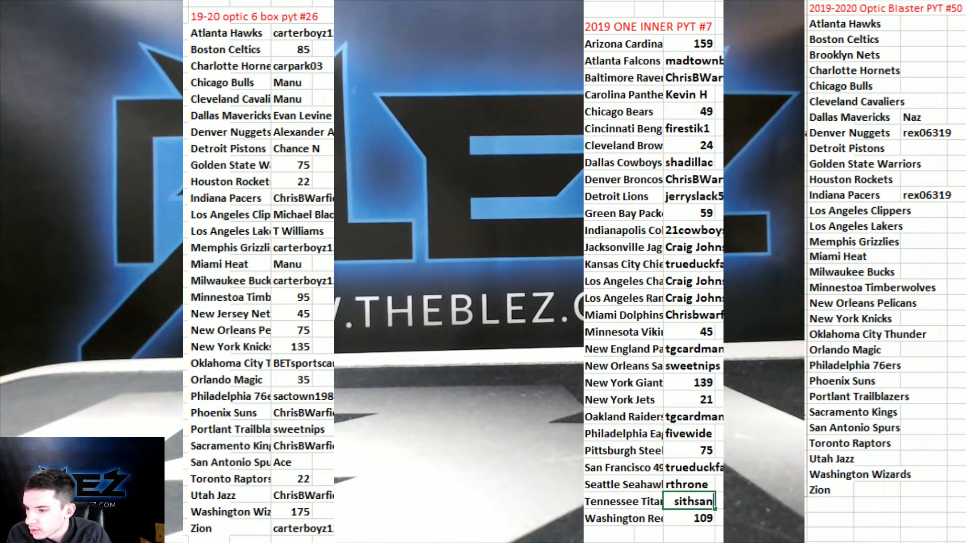
pyautogui.write('ity')
pyautogui.press('Return')
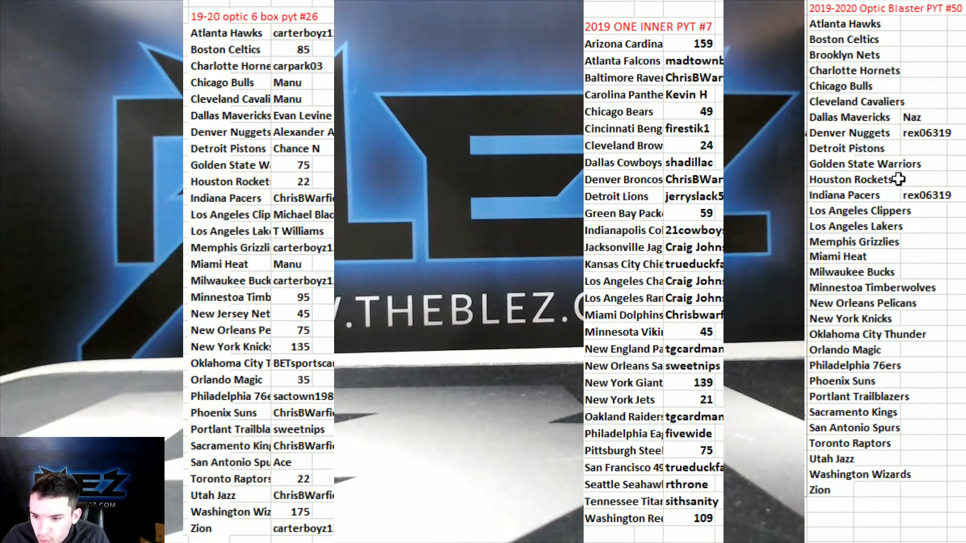
# Assign a buyer's name to Chicago Bulls, Cleveland Cavaliers and Miami Heat in Optic Blaster.
pyautogui.click(936, 134)
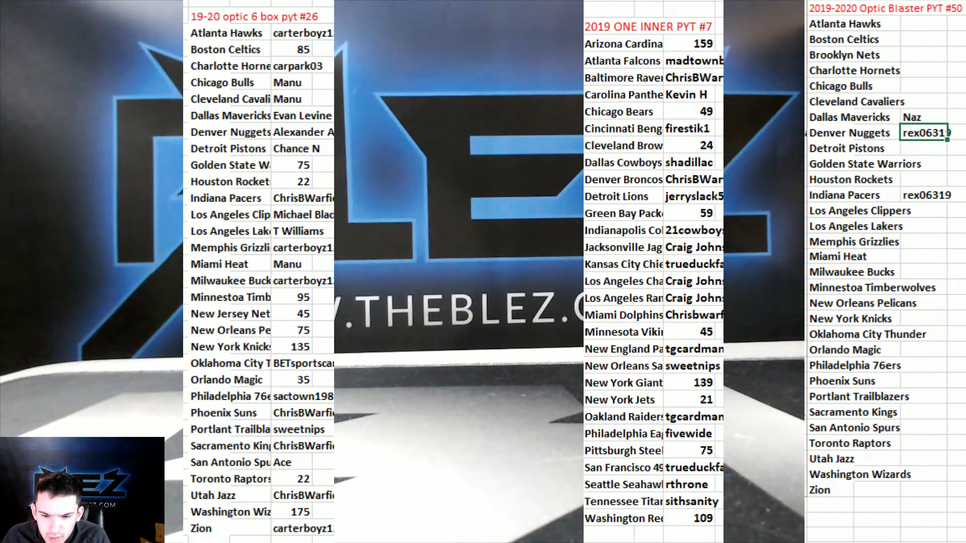
pyautogui.click(912, 85)
pyautogui.write('M')
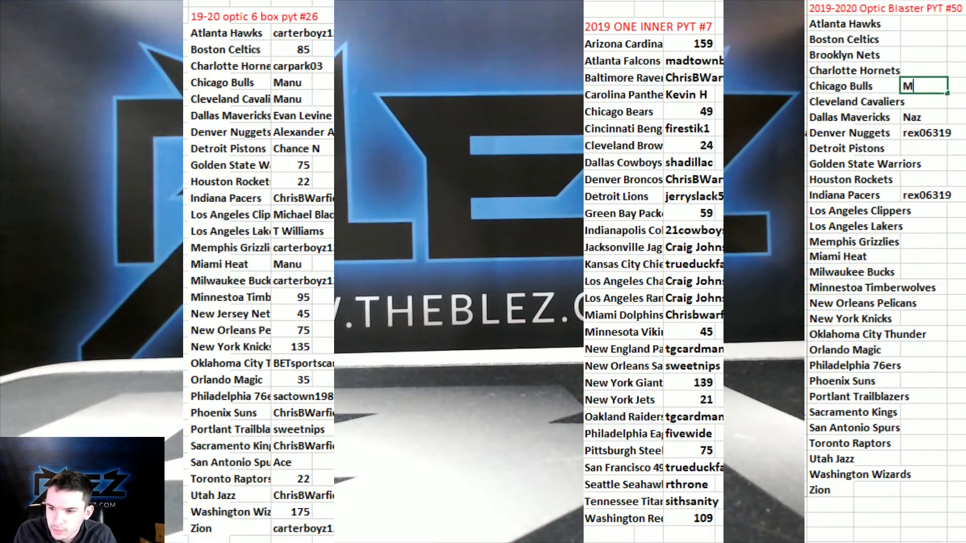
pyautogui.write('anu')
pyautogui.press('Return')
pyautogui.write('Manu')
pyautogui.press('Return')
pyautogui.click(924, 224)
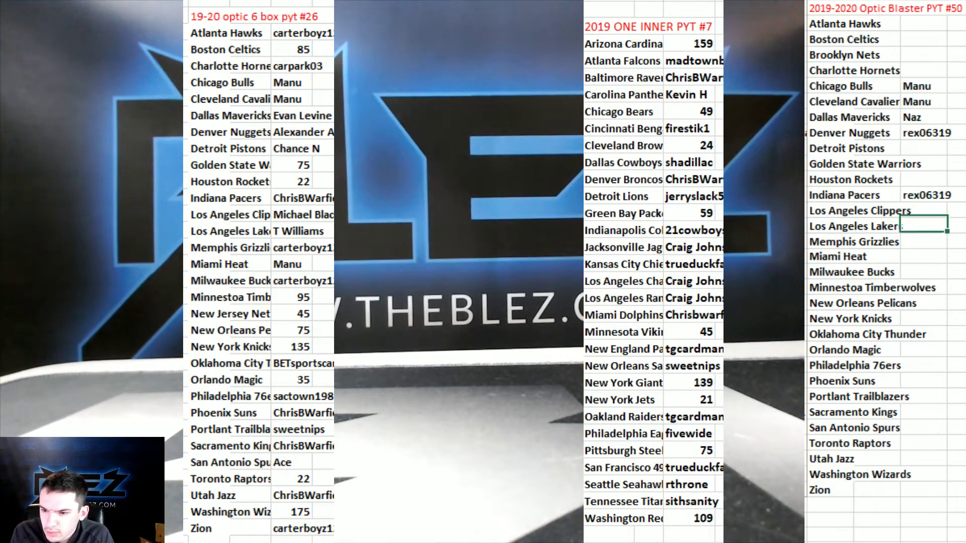
pyautogui.click(924, 256)
pyautogui.write('Manu')
pyautogui.press('Return')
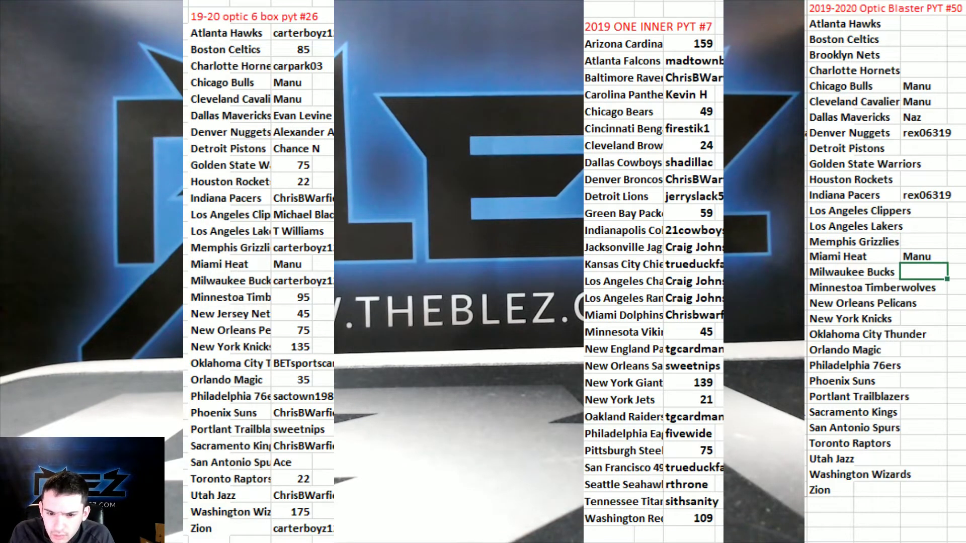
# Enter the buyers' names for Washington Wizards and Toronto Raptors.
pyautogui.press('Down')
pyautogui.press('Down')
pyautogui.press('Down')
pyautogui.press('Down')
pyautogui.press('Down')
pyautogui.press('Down')
pyautogui.press('Down')
pyautogui.press('Down')
pyautogui.press('Down')
pyautogui.press('Down')
pyautogui.press('Down')
pyautogui.press('Down')
pyautogui.press('Down')
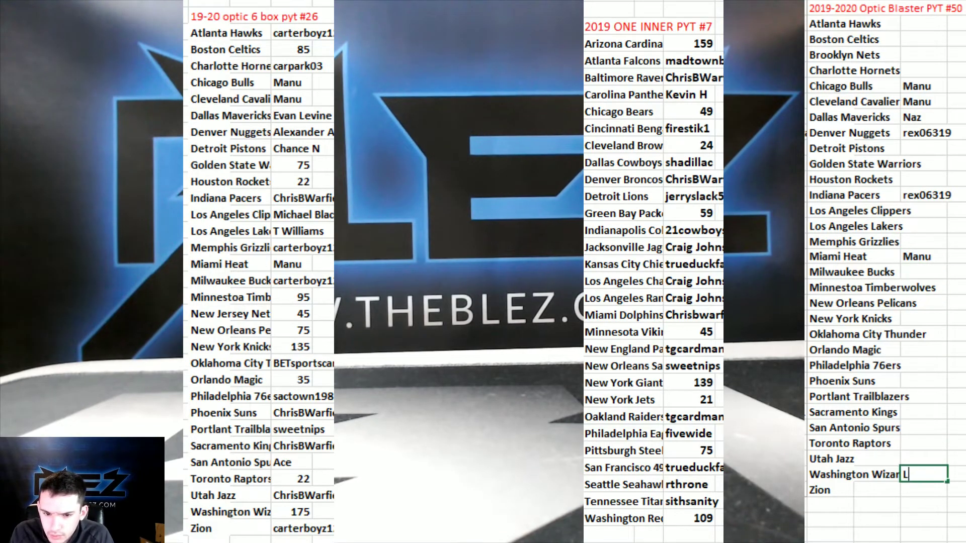
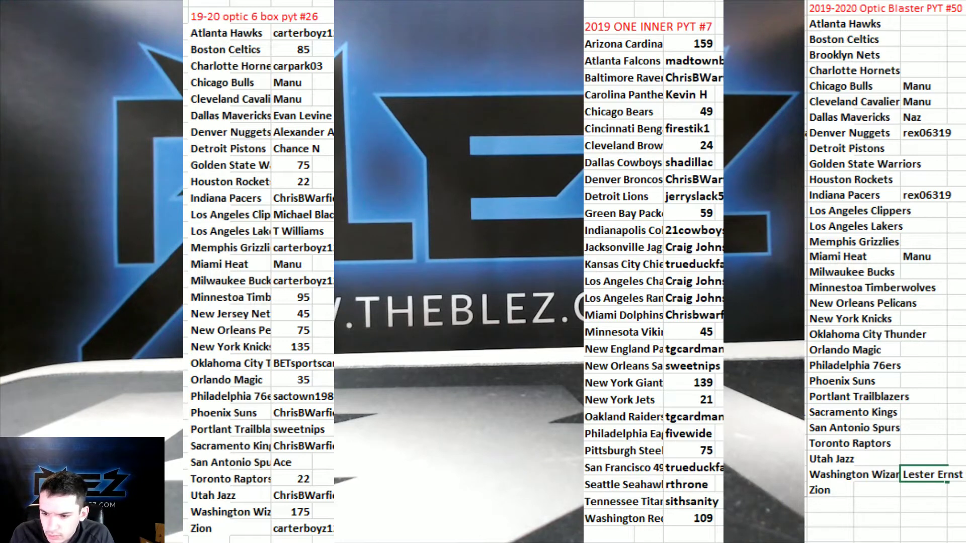
pyautogui.click(924, 443)
pyautogui.write('zerocool')
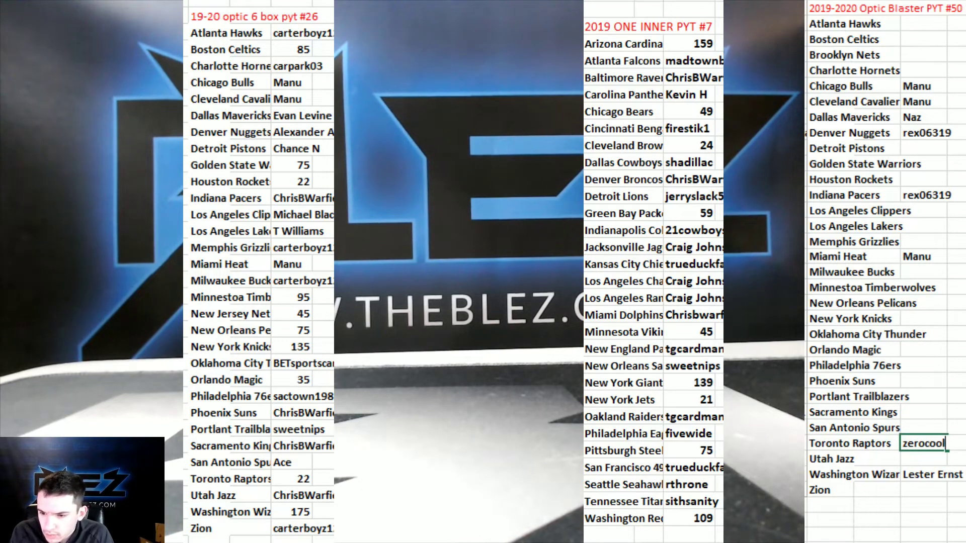
pyautogui.press('Return')
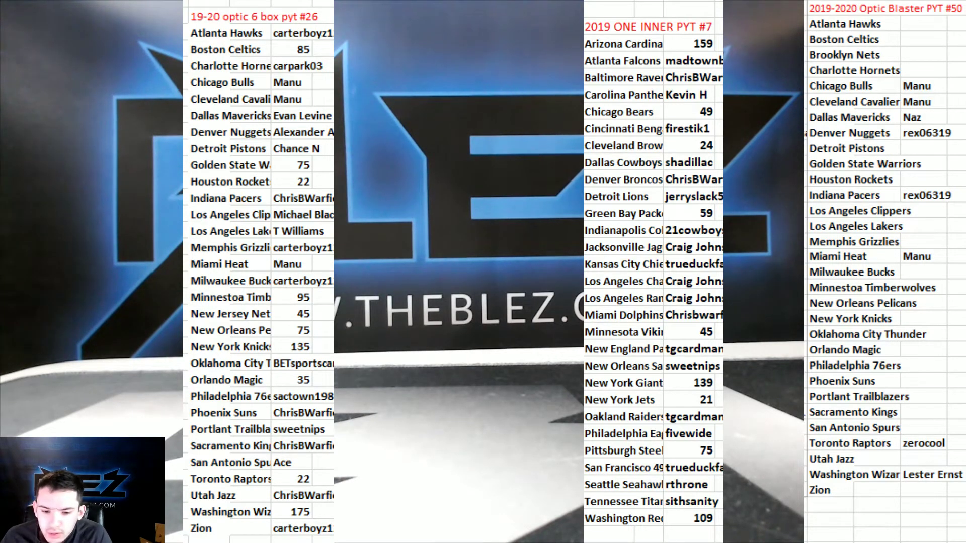
# Enter spots 49, 25, 15, 23, 35, 23, 8 for Atlanta Hawks through Houston Rockets.
pyautogui.click(923, 24)
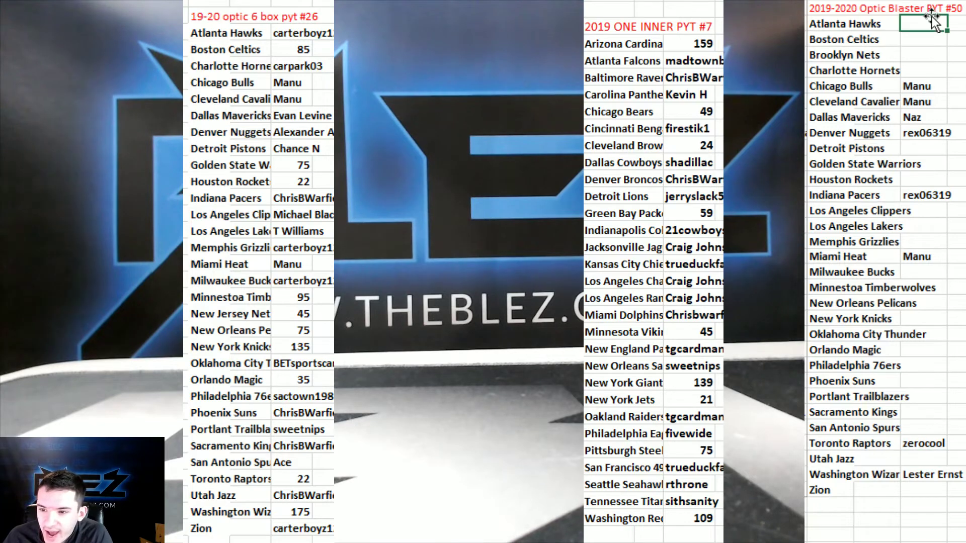
pyautogui.write('49')
pyautogui.press('Return')
pyautogui.write('25')
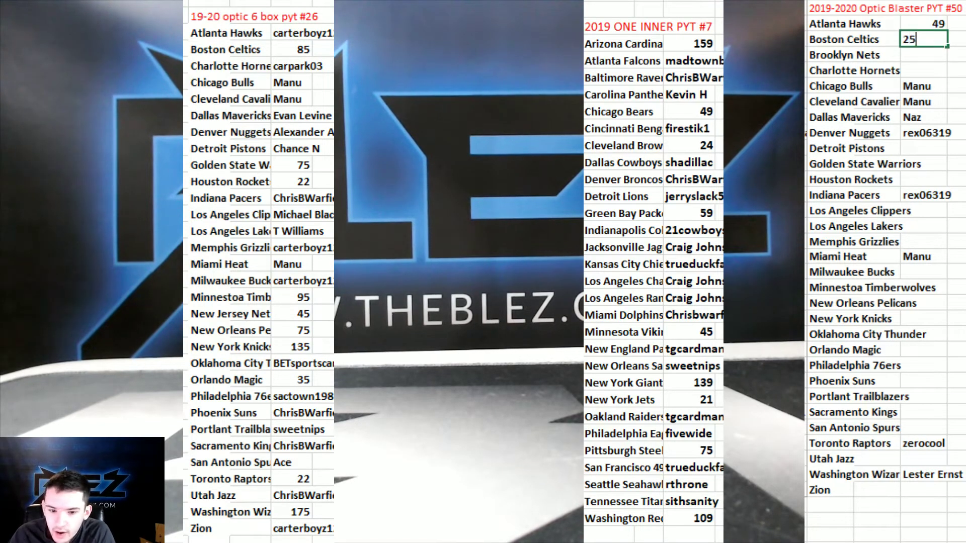
pyautogui.press('Return')
pyautogui.write('15')
pyautogui.press('Return')
pyautogui.write('23')
pyautogui.press('Return')
pyautogui.press('Return')
pyautogui.press('Return')
pyautogui.press('Return')
pyautogui.press('Return')
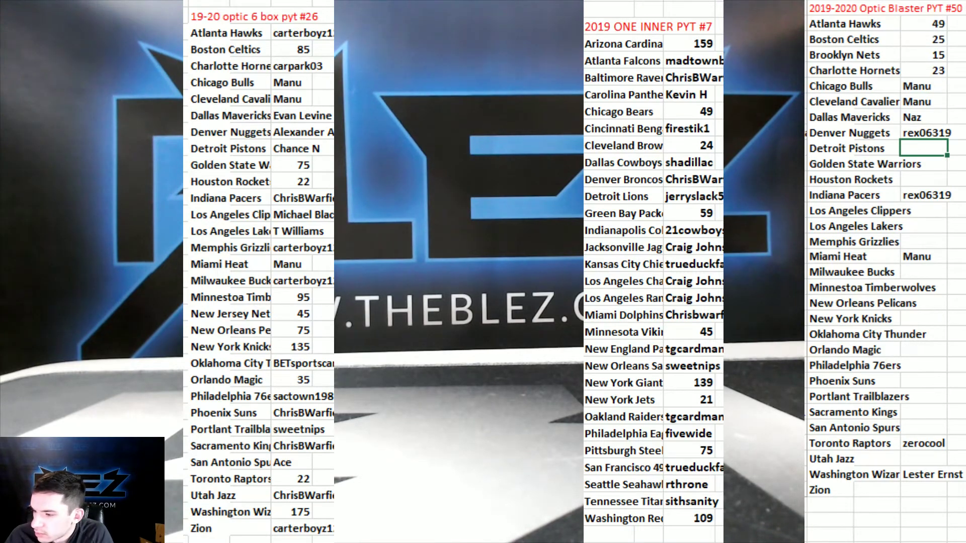
pyautogui.write('35')
pyautogui.press('Return')
pyautogui.write('23')
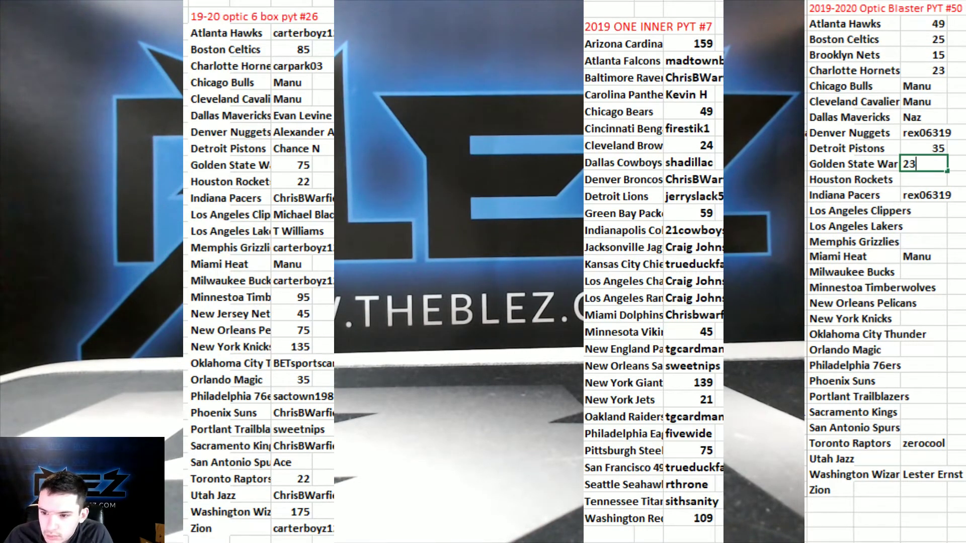
pyautogui.press('Return')
pyautogui.write('8')
pyautogui.press('Return')
pyautogui.press('Return')
# Enter spots 14, 55, 239, 19, 35, 19, 75, 12 for Clippers through Oklahoma City Thunder.
pyautogui.write('14')
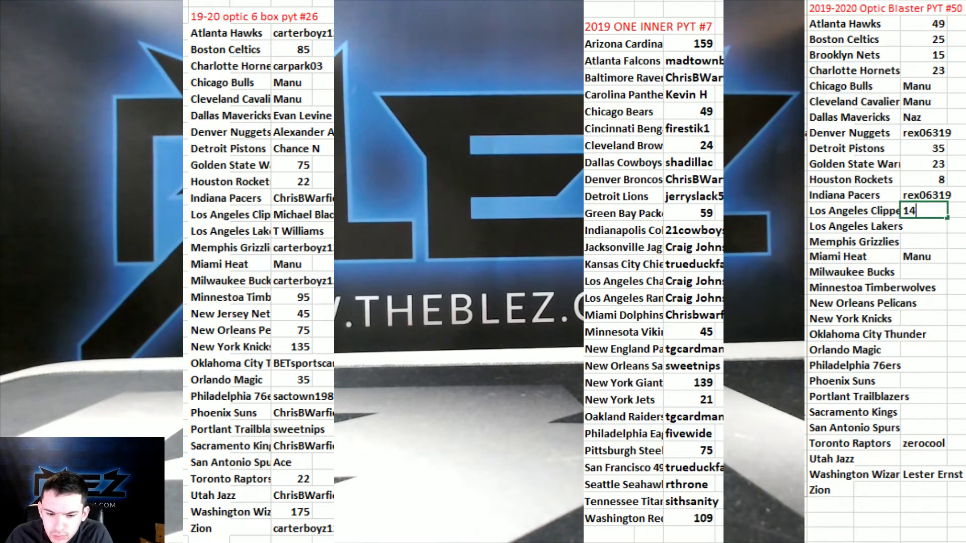
pyautogui.press('Return')
pyautogui.write('55')
pyautogui.press('Return')
pyautogui.write('239')
pyautogui.press('Return')
pyautogui.press('Return')
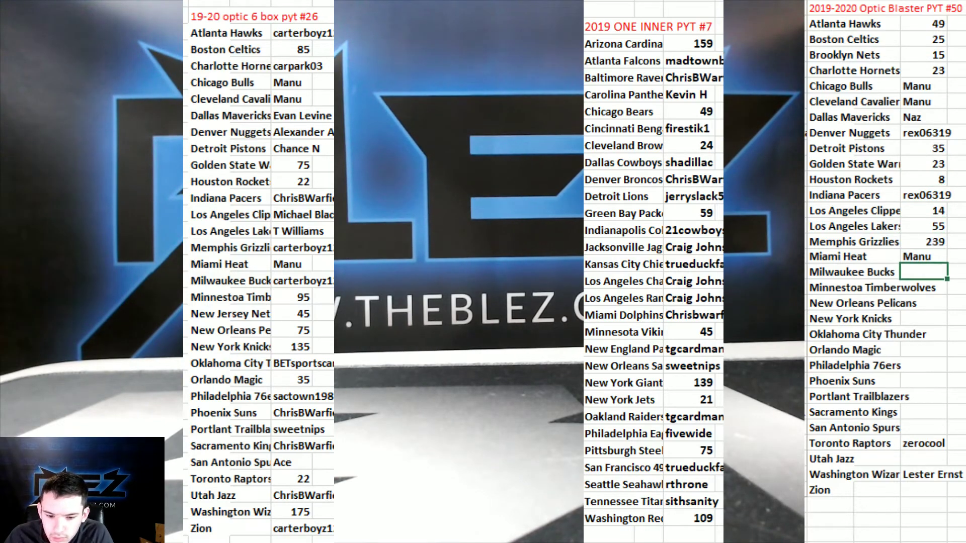
pyautogui.write('19')
pyautogui.press('Return')
pyautogui.write('35')
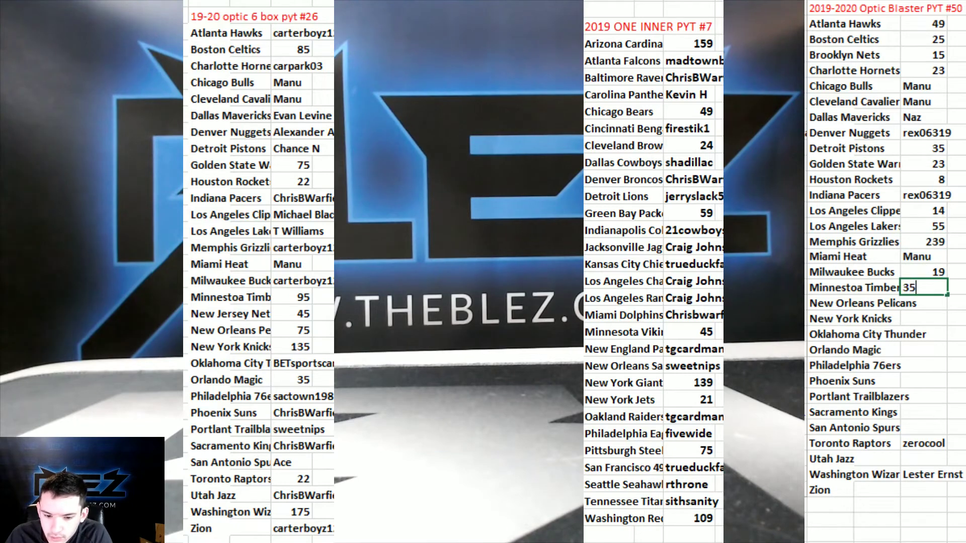
pyautogui.press('Return')
pyautogui.write('19')
pyautogui.press('Return')
pyautogui.write('75')
pyautogui.press('Return')
pyautogui.write('12')
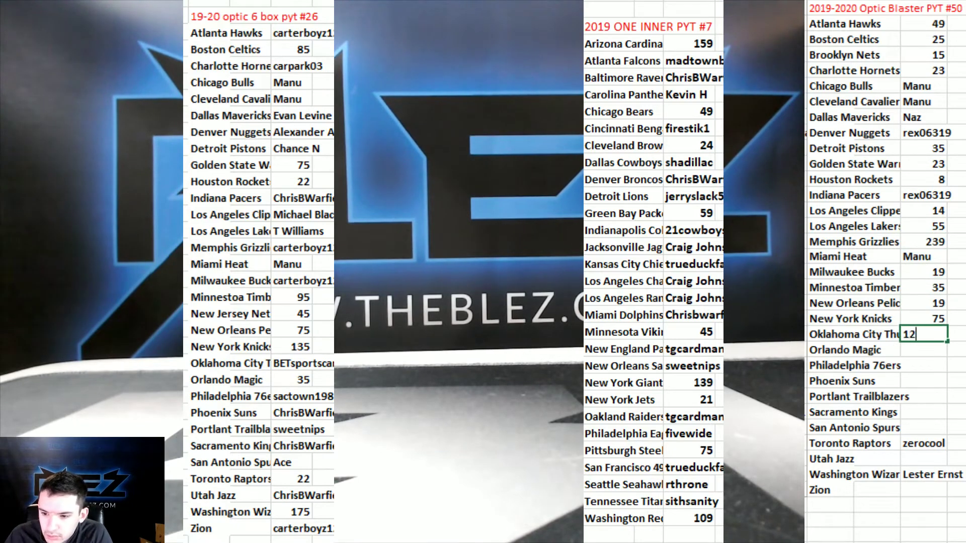
pyautogui.press('Return')
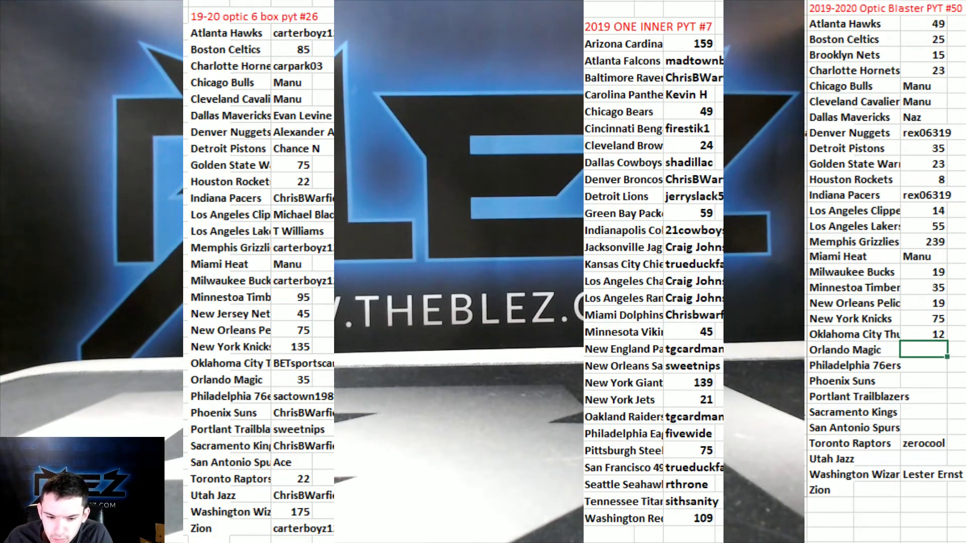
# Enter spots 11, 22, 19, 13, 9, 12, 6, 349 for Orlando Magic through Zion.
pyautogui.write('11')
pyautogui.press('Return')
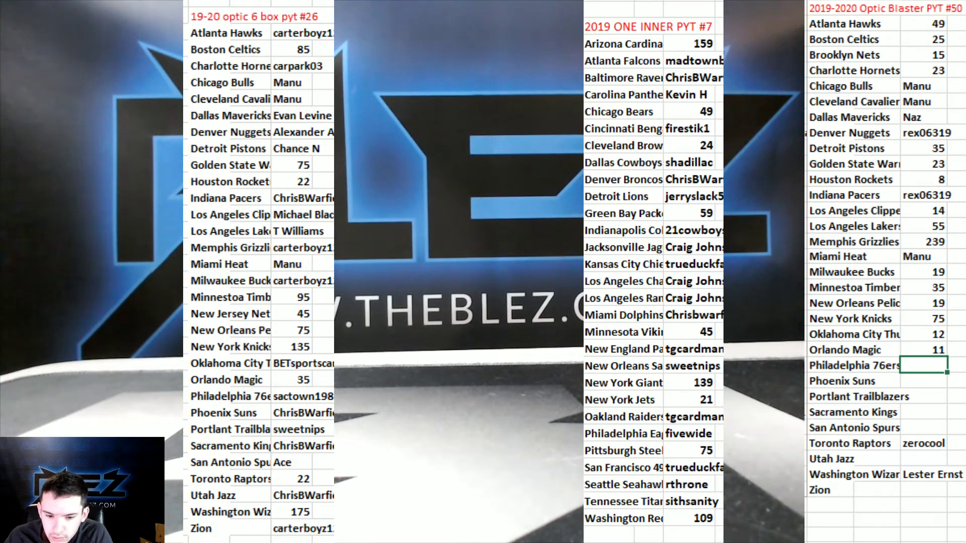
pyautogui.write('22')
pyautogui.press('Return')
pyautogui.write('19')
pyautogui.press('Return')
pyautogui.write('13')
pyautogui.press('Return')
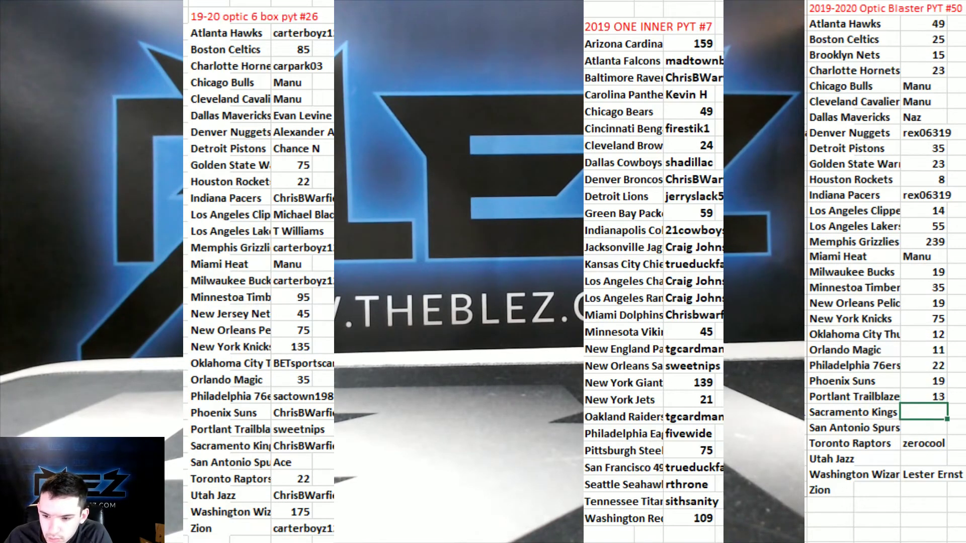
pyautogui.write('9')
pyautogui.press('Return')
pyautogui.write('12')
pyautogui.press('Return')
pyautogui.press('Return')
pyautogui.write('6')
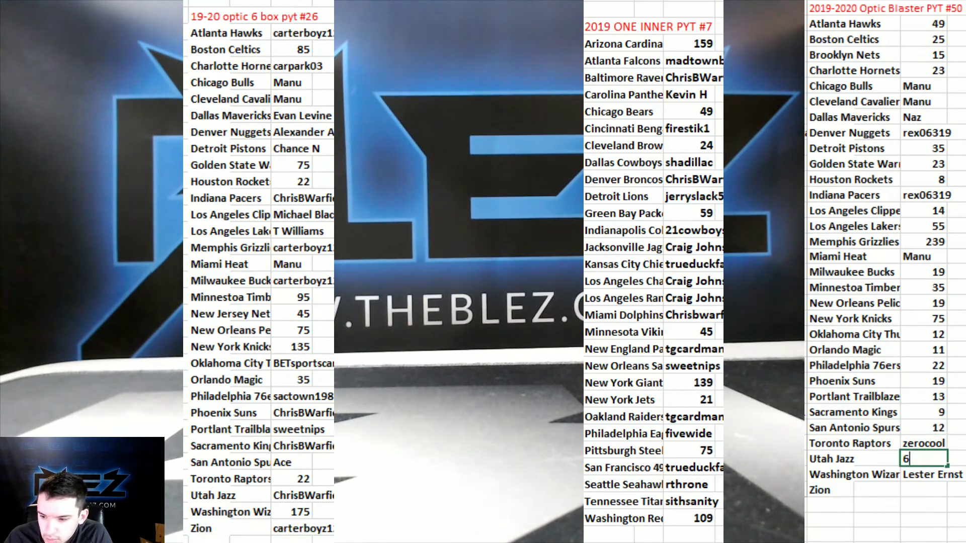
pyautogui.press('Return')
pyautogui.press('Return')
pyautogui.write('349')
pyautogui.press('Return')
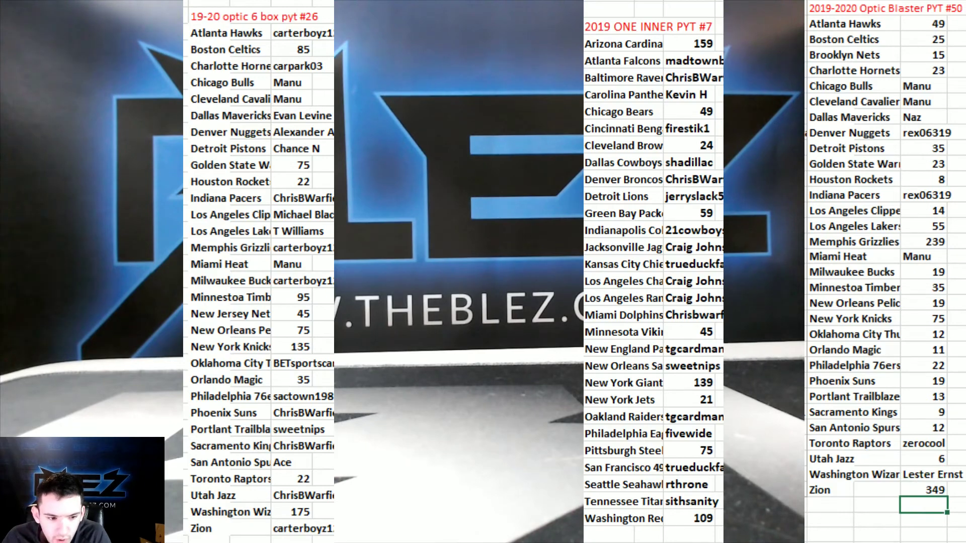